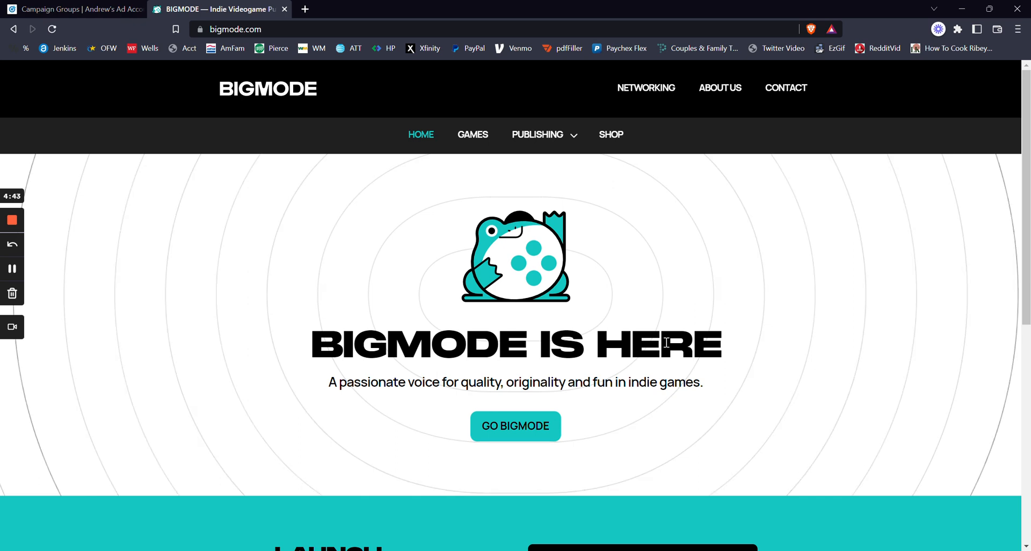
Step: Look through the BIGMODE home page, from the main banner down to the footer
{"action": "scroll", "coordinate": [771, 338], "scroll_direction": "down", "scroll_amount": 2}
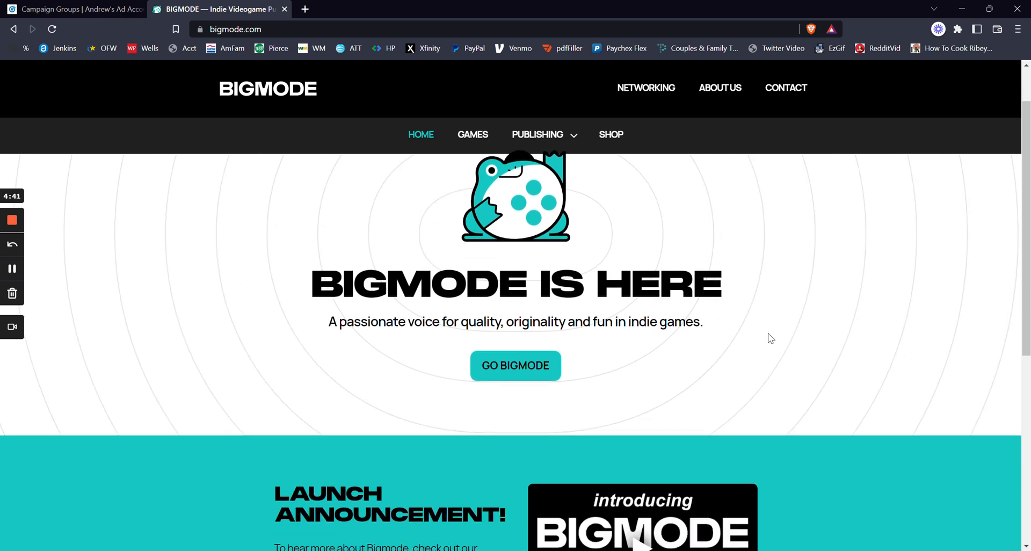
{"action": "scroll", "coordinate": [753, 338], "scroll_direction": "down", "scroll_amount": 2}
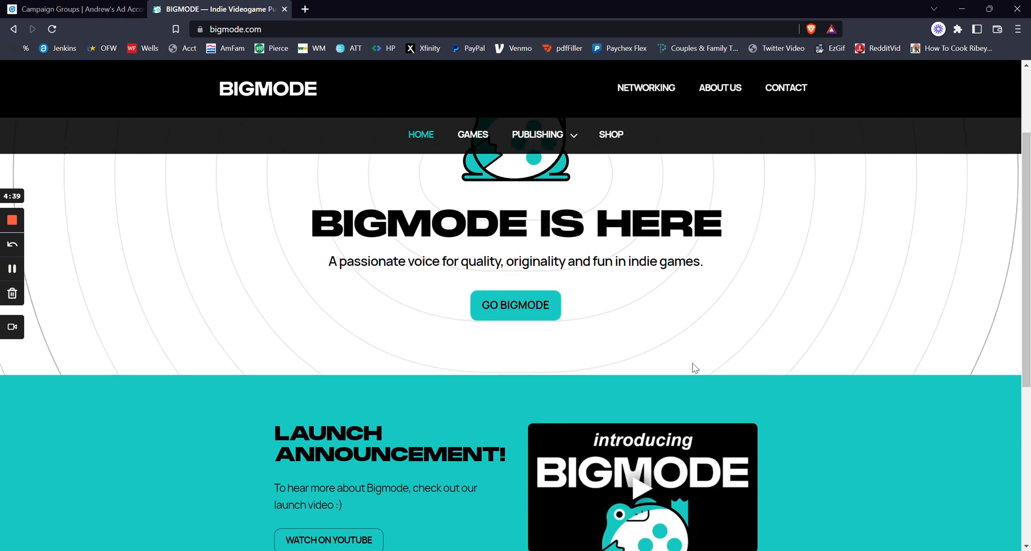
{"action": "scroll", "coordinate": [854, 381], "scroll_direction": "down", "scroll_amount": 5}
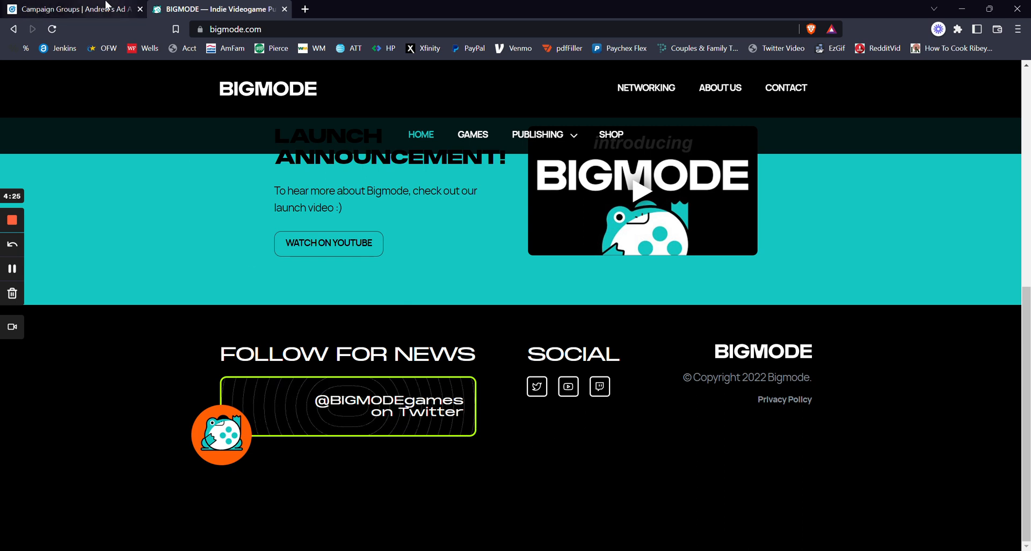
Step: Switch to LinkedIn Campaign Manager and open the US // Indie Games Developer Groups campaign for editing
{"action": "left_click", "coordinate": [108, 5]}
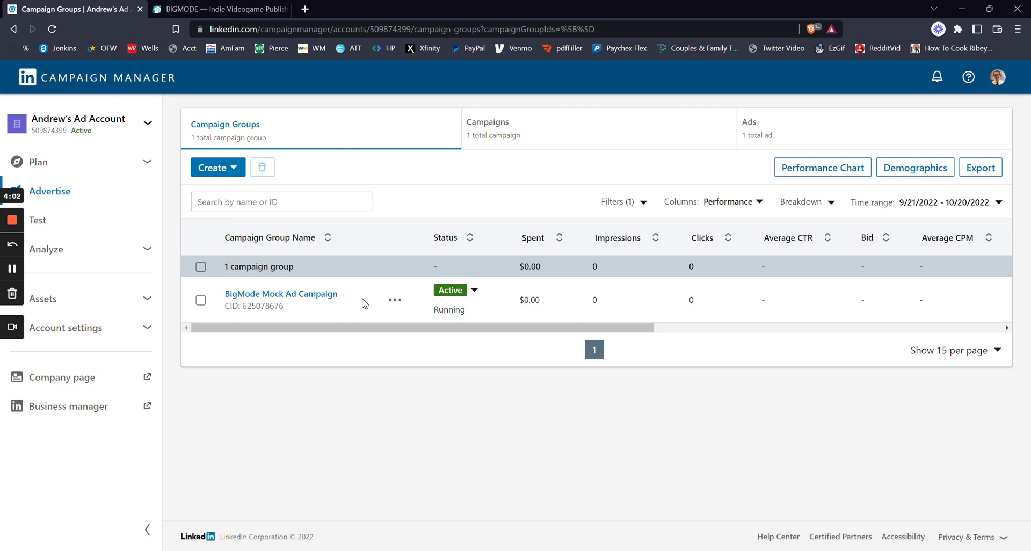
{"action": "left_click", "coordinate": [518, 139]}
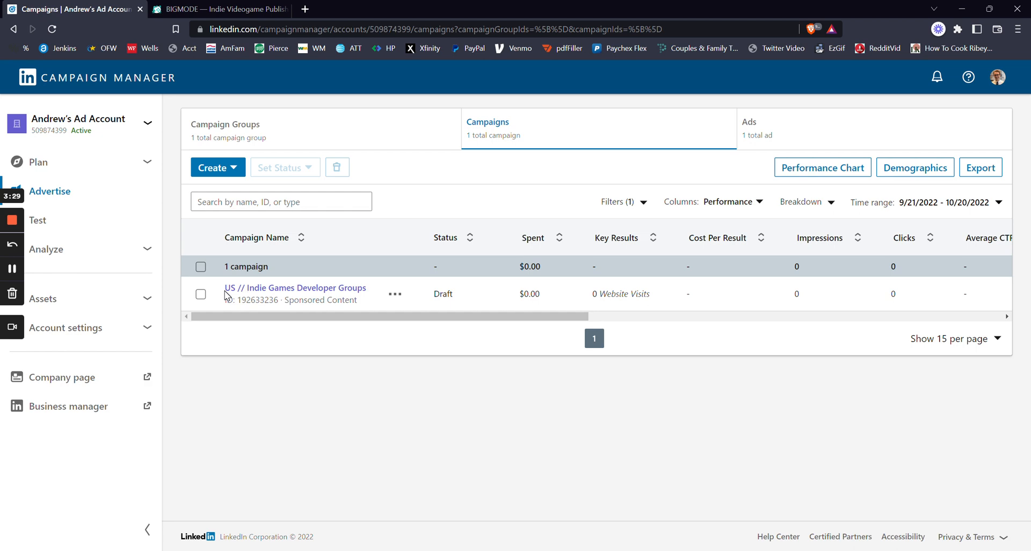
{"action": "left_click", "coordinate": [338, 289]}
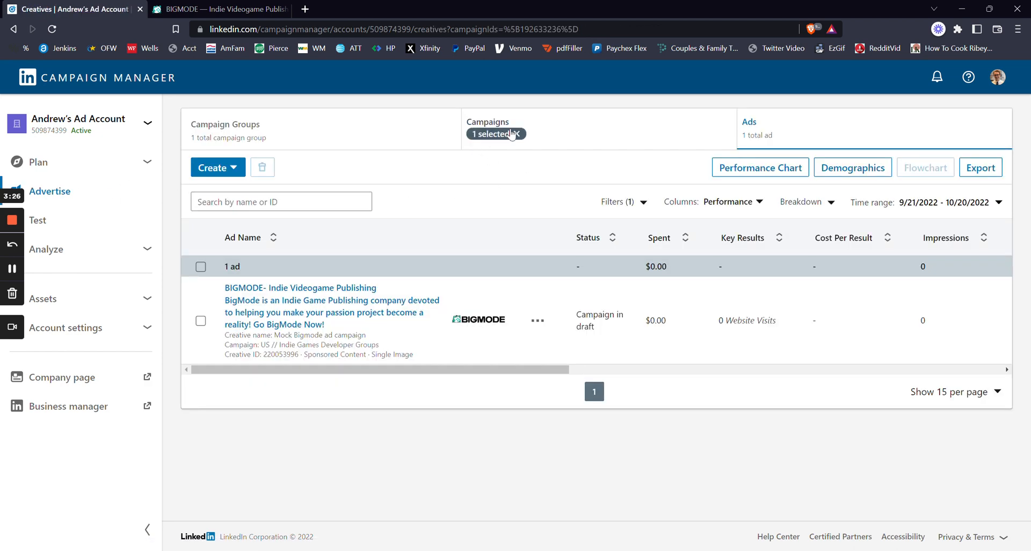
{"action": "left_click", "coordinate": [513, 133]}
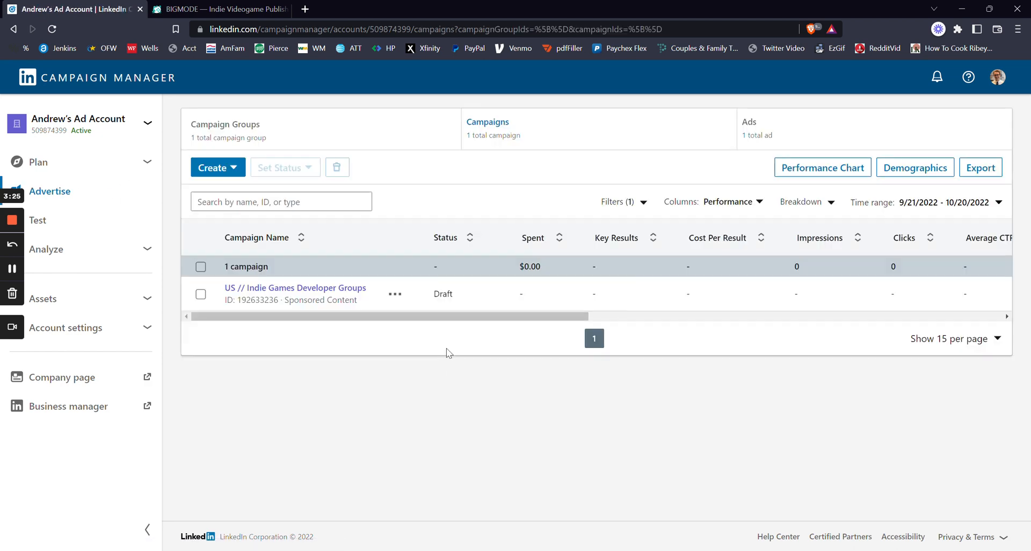
{"action": "left_click", "coordinate": [395, 294]}
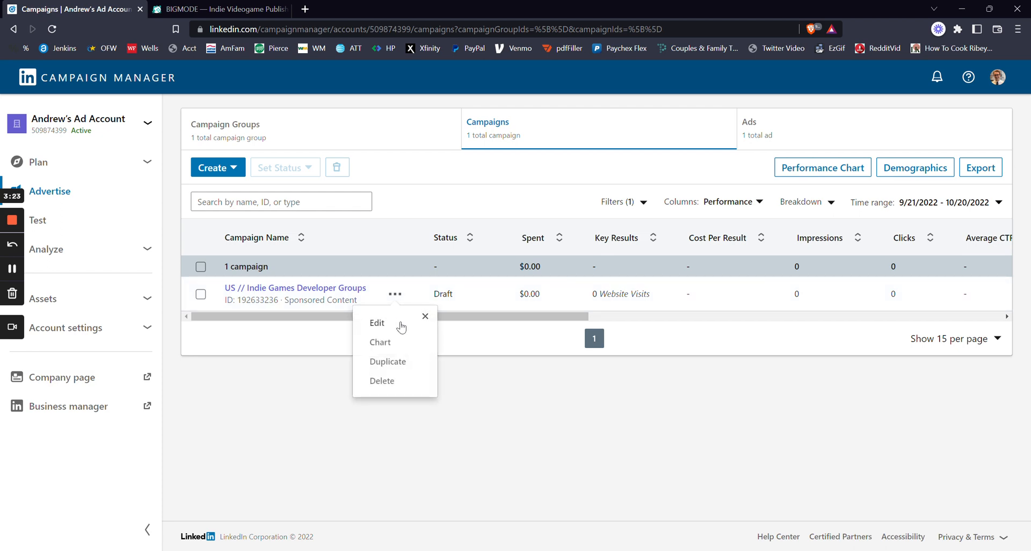
{"action": "left_click", "coordinate": [377, 322]}
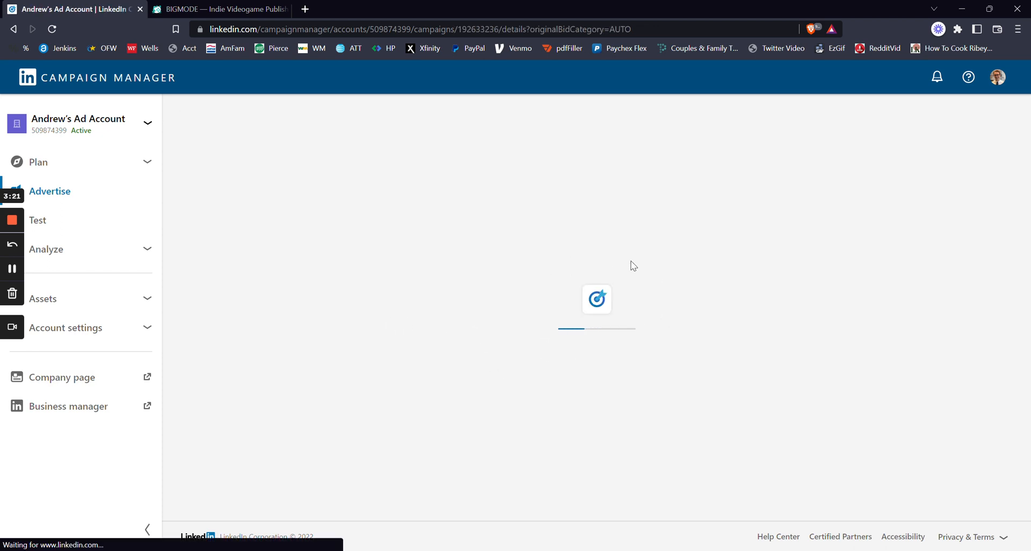
Step: Review the campaign's objective and its audience targeting, including location, profile language, member age, member groups and fields of study
{"action": "scroll", "coordinate": [443, 349], "scroll_direction": "down", "scroll_amount": 5}
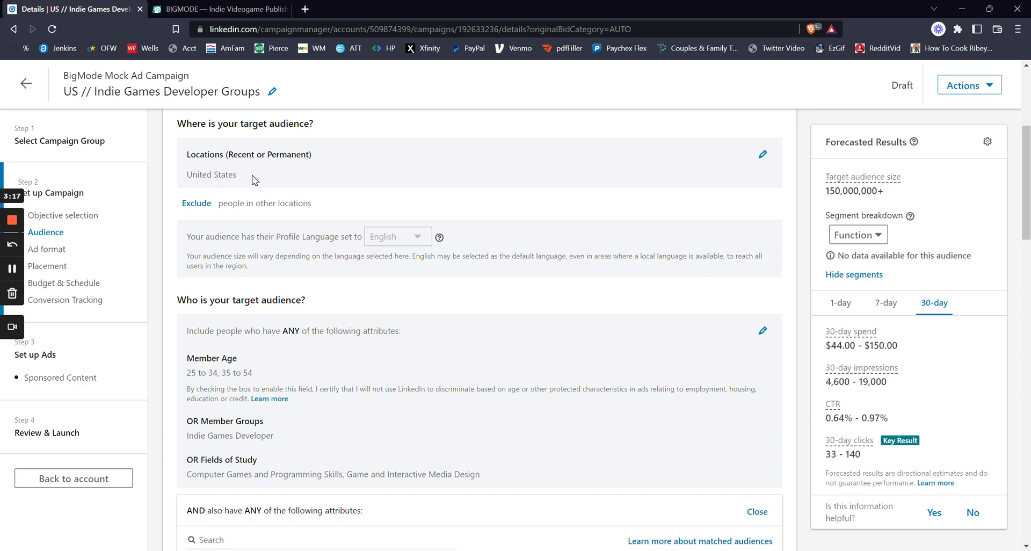
{"action": "left_click_drag", "start_coordinate": [255, 180], "coordinate": [186, 175]}
{"action": "scroll", "coordinate": [374, 364], "scroll_direction": "down", "scroll_amount": 1}
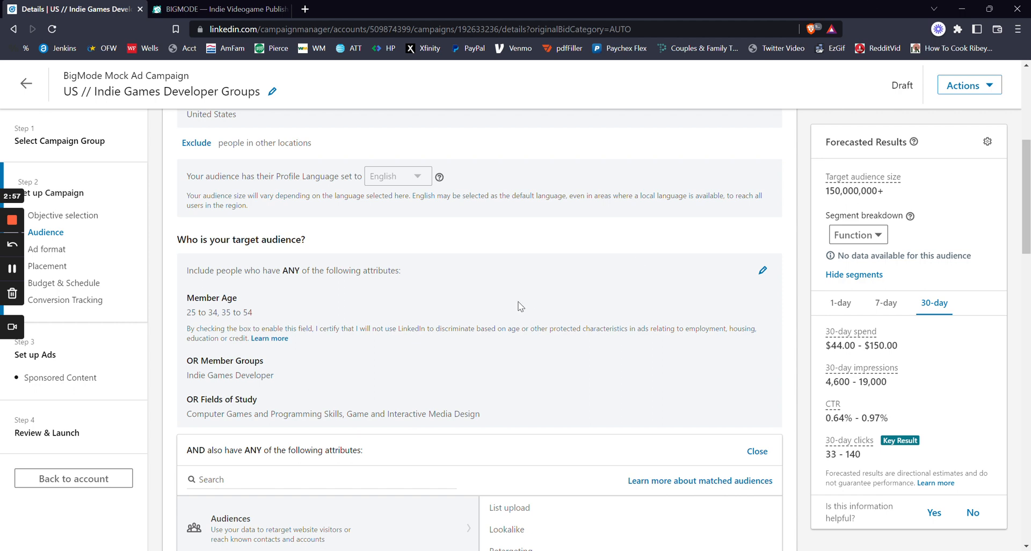
{"action": "scroll", "coordinate": [518, 269], "scroll_direction": "up", "scroll_amount": 6}
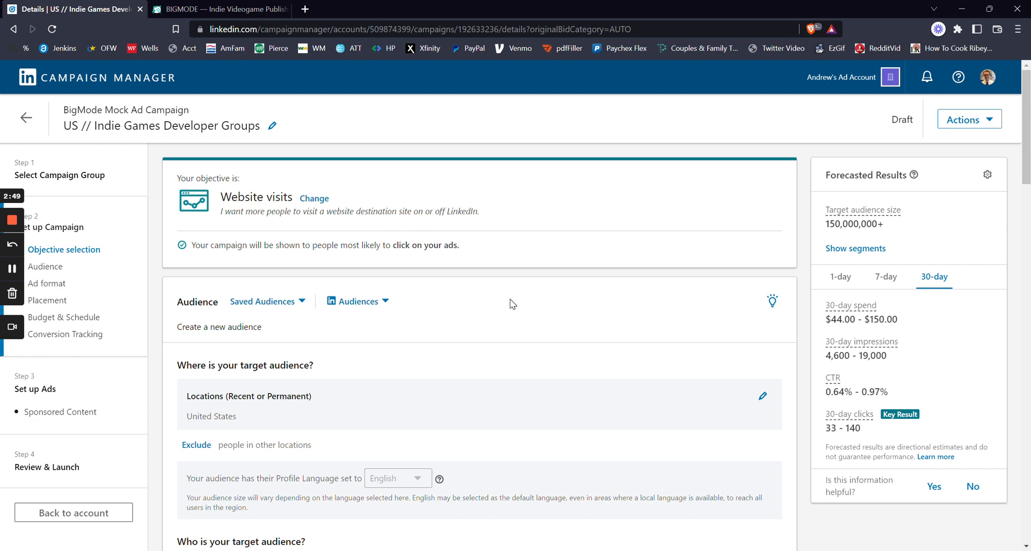
{"action": "scroll", "coordinate": [505, 298], "scroll_direction": "down", "scroll_amount": 10}
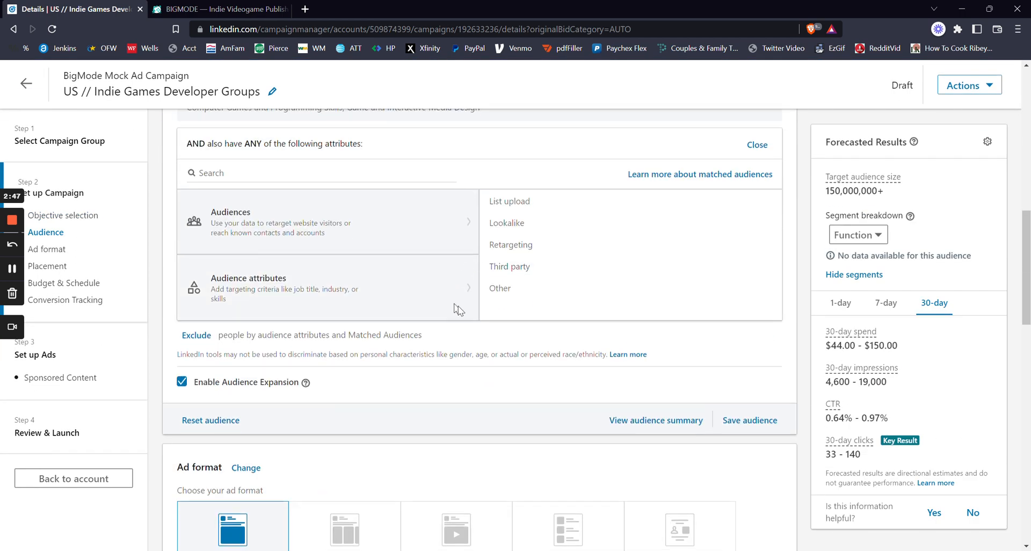
Step: Review the ad format, placements, budget and schedule, and reveal the additional bidding strategy options
{"action": "scroll", "coordinate": [482, 270], "scroll_direction": "down", "scroll_amount": 5}
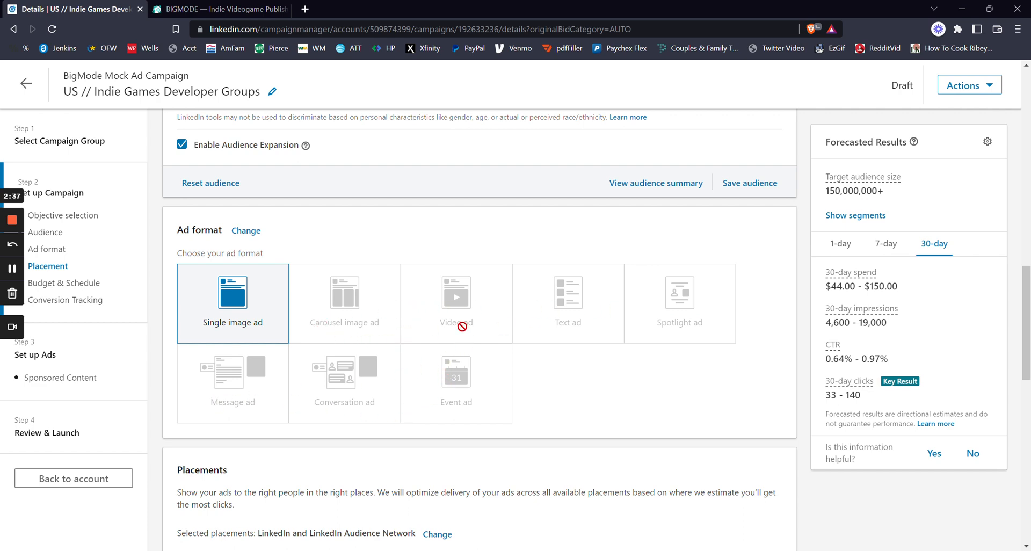
{"action": "scroll", "coordinate": [447, 339], "scroll_direction": "down", "scroll_amount": 6}
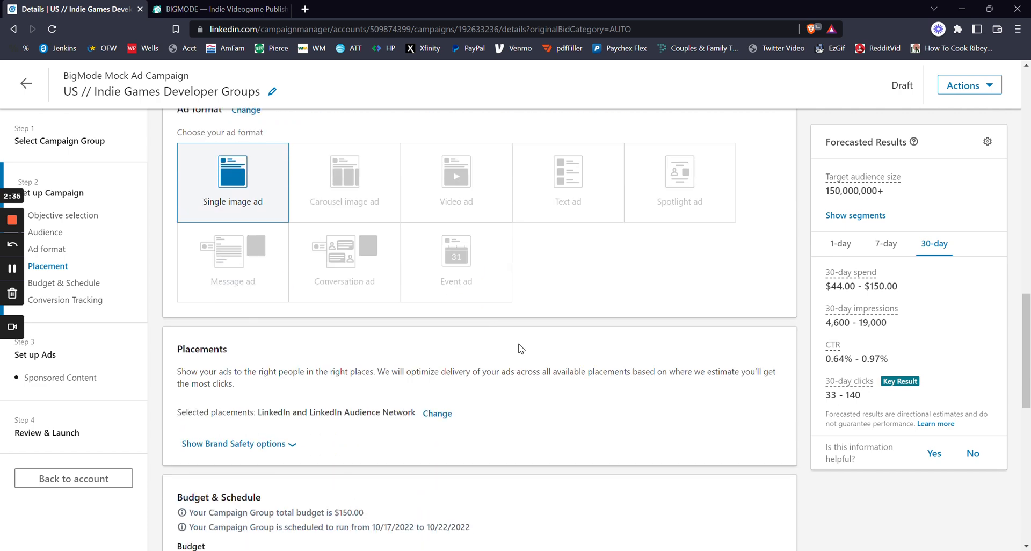
{"action": "scroll", "coordinate": [488, 349], "scroll_direction": "down", "scroll_amount": 1}
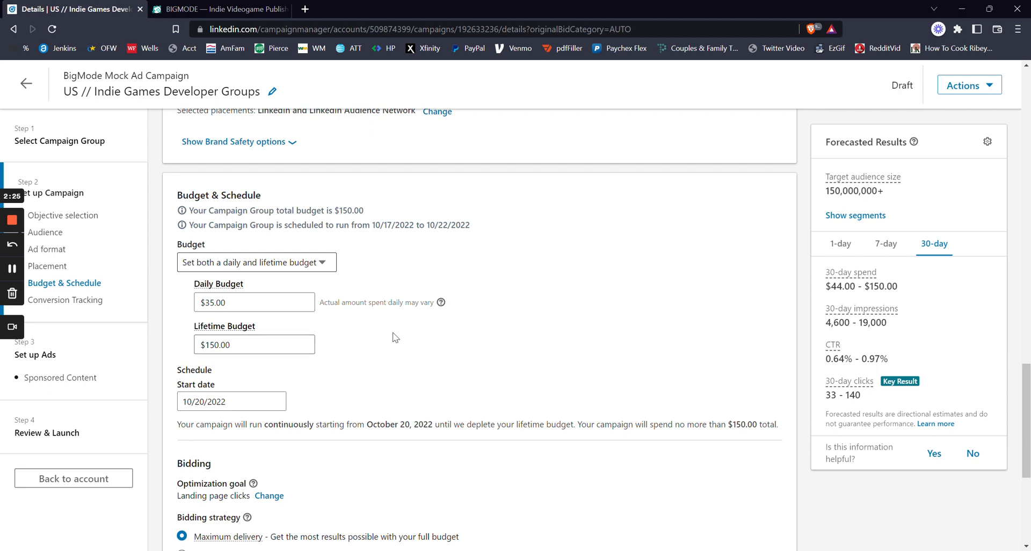
{"action": "scroll", "coordinate": [396, 336], "scroll_direction": "down", "scroll_amount": 3}
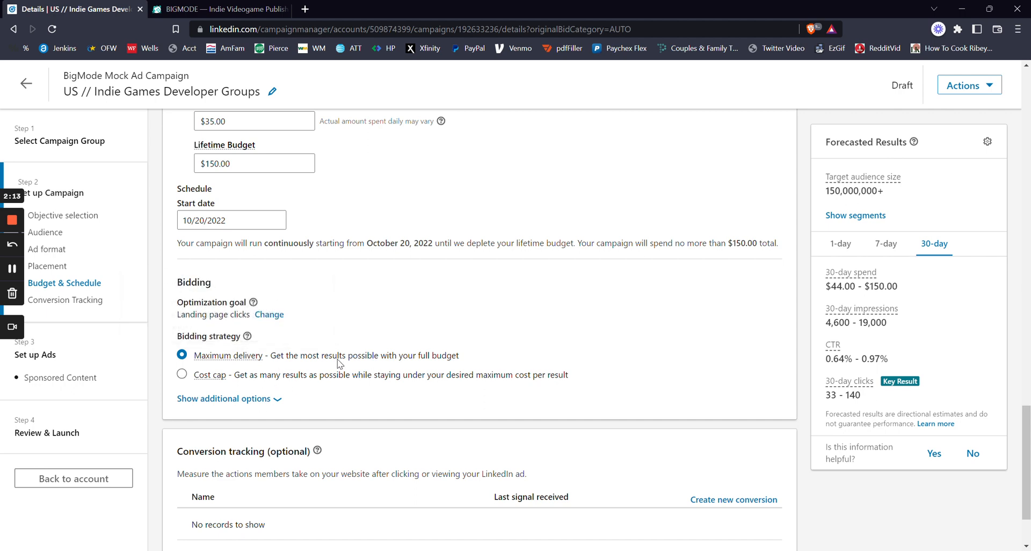
{"action": "left_click", "coordinate": [246, 400]}
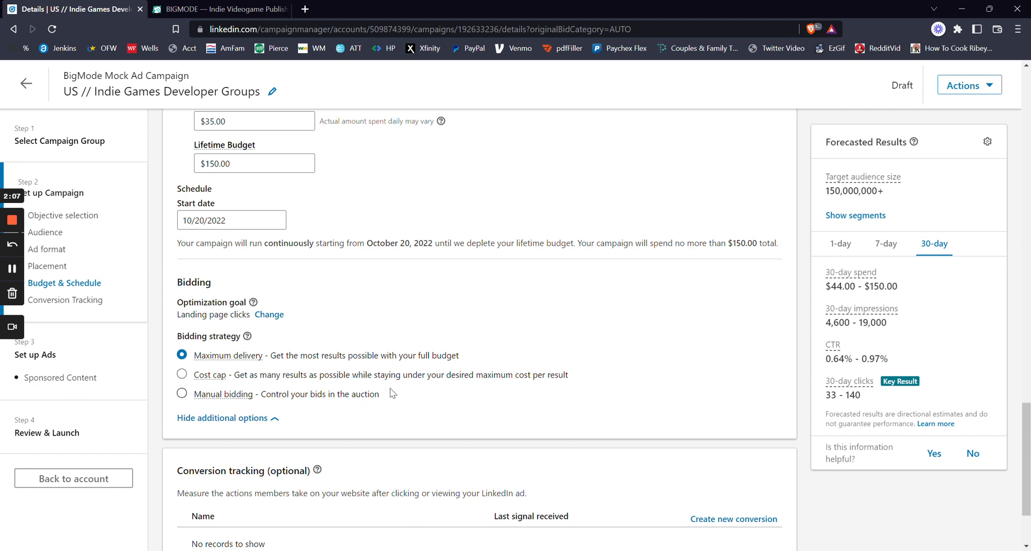
{"action": "scroll", "coordinate": [392, 394], "scroll_direction": "down", "scroll_amount": 2}
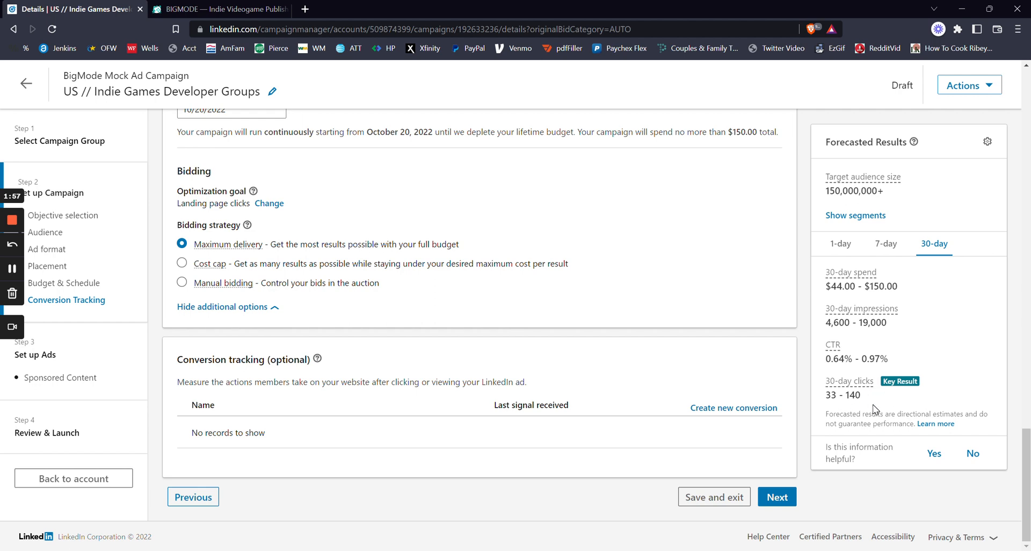
Step: Proceed to the campaign's ad setup and open the Mock Bigmode ad campaign ad for editing
{"action": "left_click", "coordinate": [785, 497]}
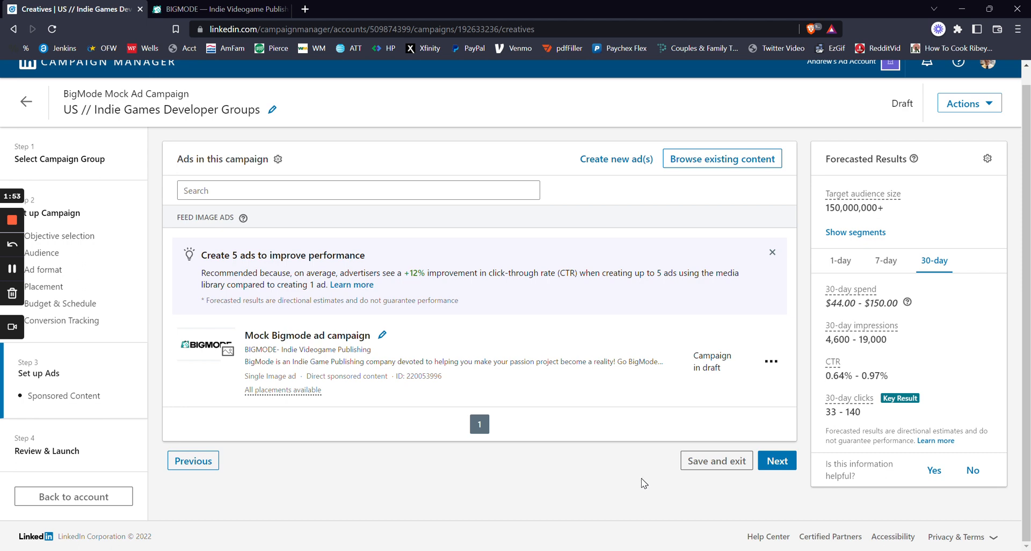
{"action": "left_click", "coordinate": [771, 364]}
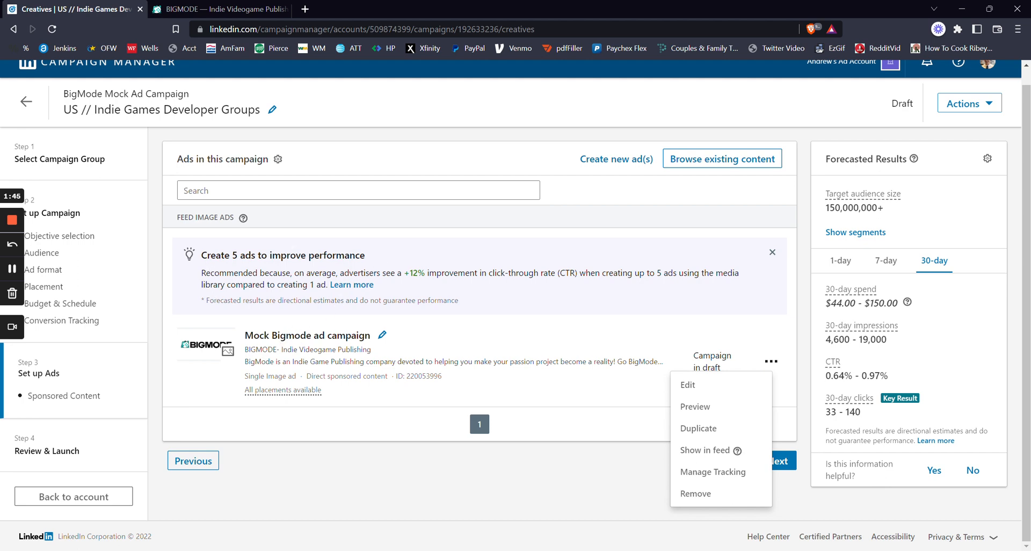
{"action": "left_click", "coordinate": [688, 385]}
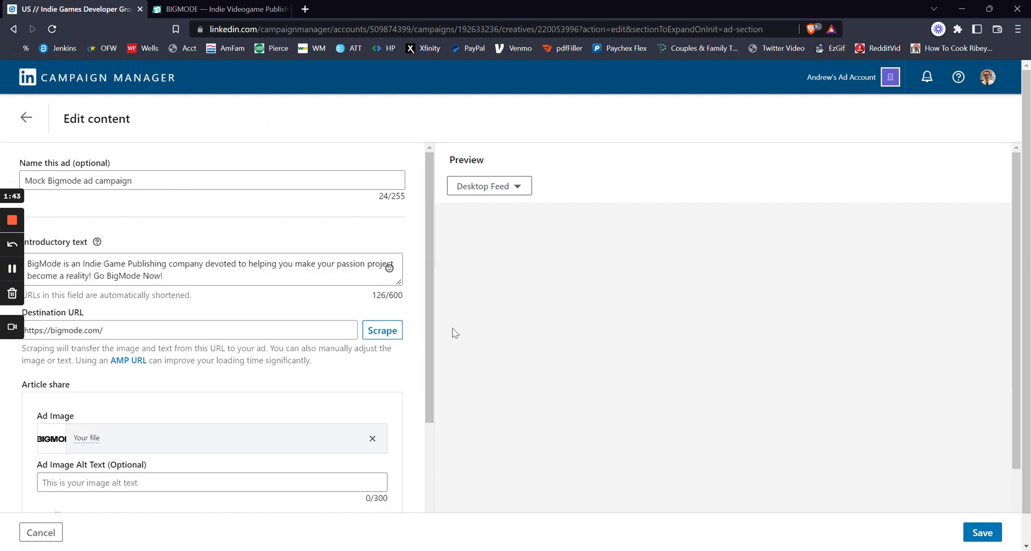
Step: Check the ad's text, destination URL, image, headline, call-to-action and desktop feed preview, and save the ad
{"action": "scroll", "coordinate": [450, 271], "scroll_direction": "down", "scroll_amount": 2}
{"action": "scroll", "coordinate": [563, 276], "scroll_direction": "up", "scroll_amount": 1}
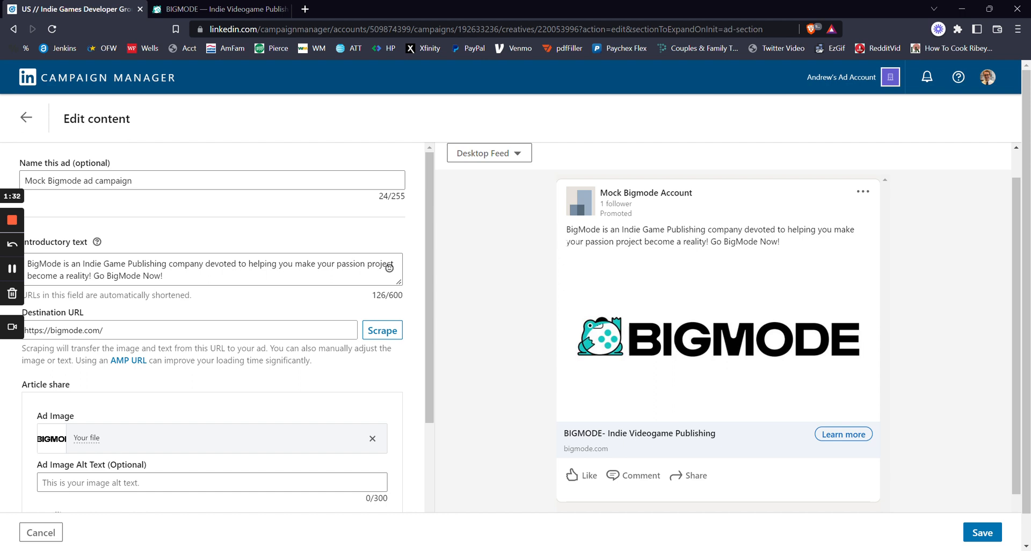
{"action": "scroll", "coordinate": [503, 259], "scroll_direction": "down", "scroll_amount": 1}
{"action": "scroll", "coordinate": [237, 487], "scroll_direction": "down", "scroll_amount": 1}
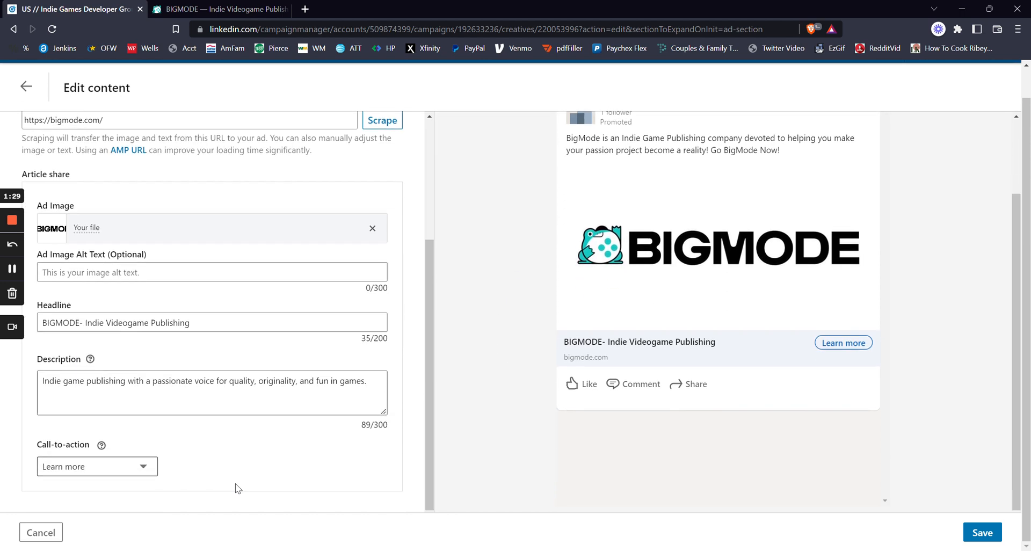
{"action": "left_click", "coordinate": [971, 535]}
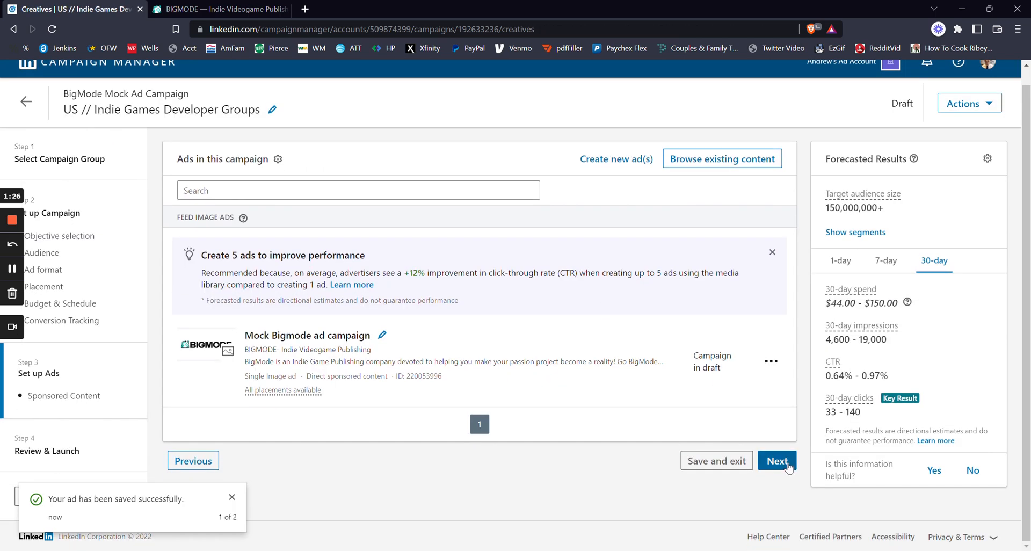
Step: Proceed to Review & Launch and examine the summary of audience, placement, budget, schedule and ads
{"action": "left_click", "coordinate": [777, 461]}
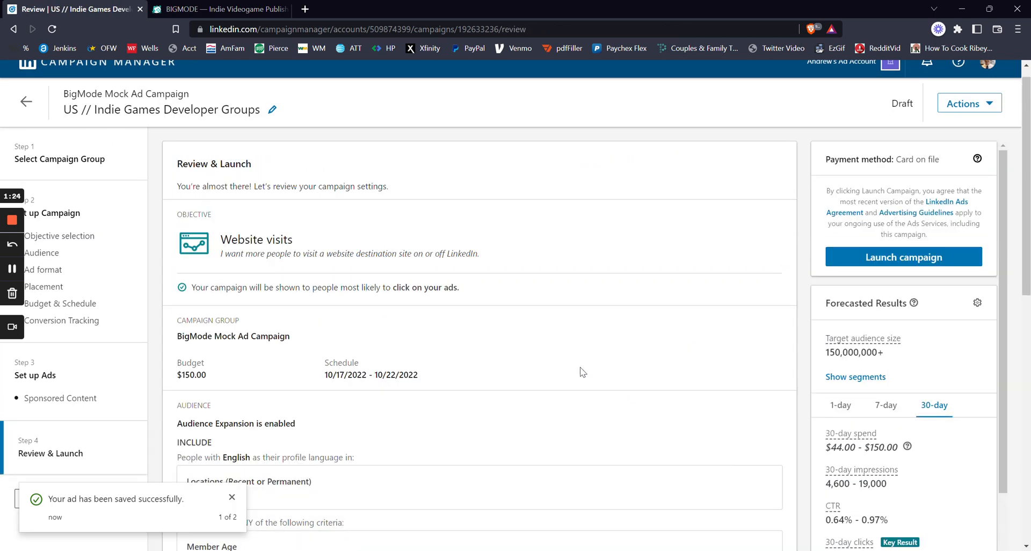
{"action": "scroll", "coordinate": [441, 232], "scroll_direction": "down", "scroll_amount": 6}
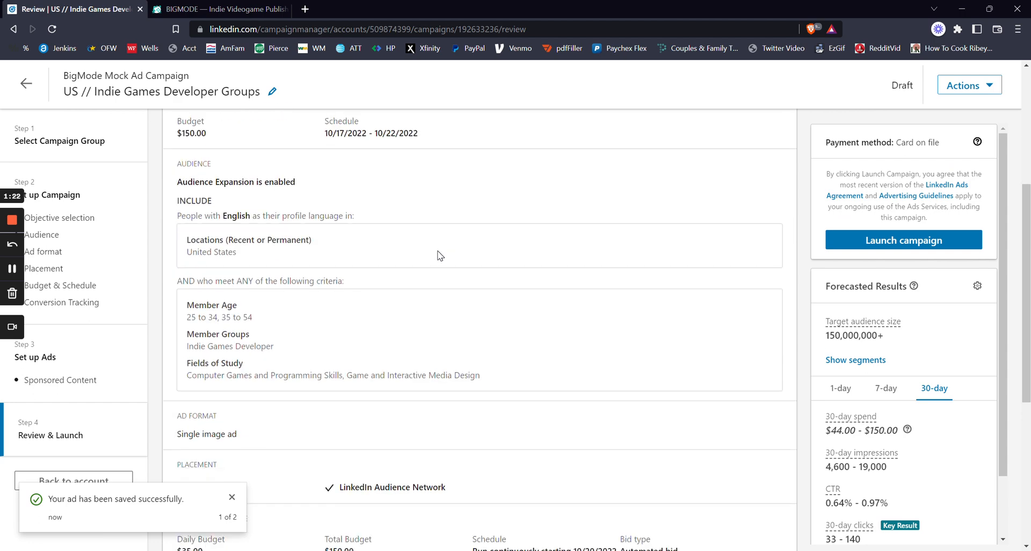
{"action": "scroll", "coordinate": [489, 400], "scroll_direction": "down", "scroll_amount": 4}
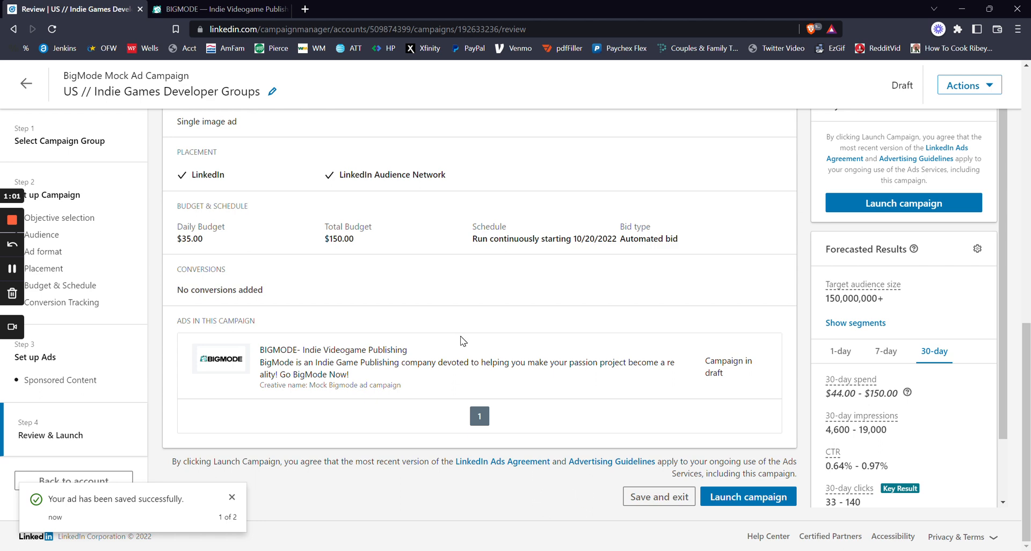
{"action": "scroll", "coordinate": [559, 351], "scroll_direction": "up", "scroll_amount": 8}
{"action": "scroll", "coordinate": [573, 365], "scroll_direction": "down", "scroll_amount": 8}
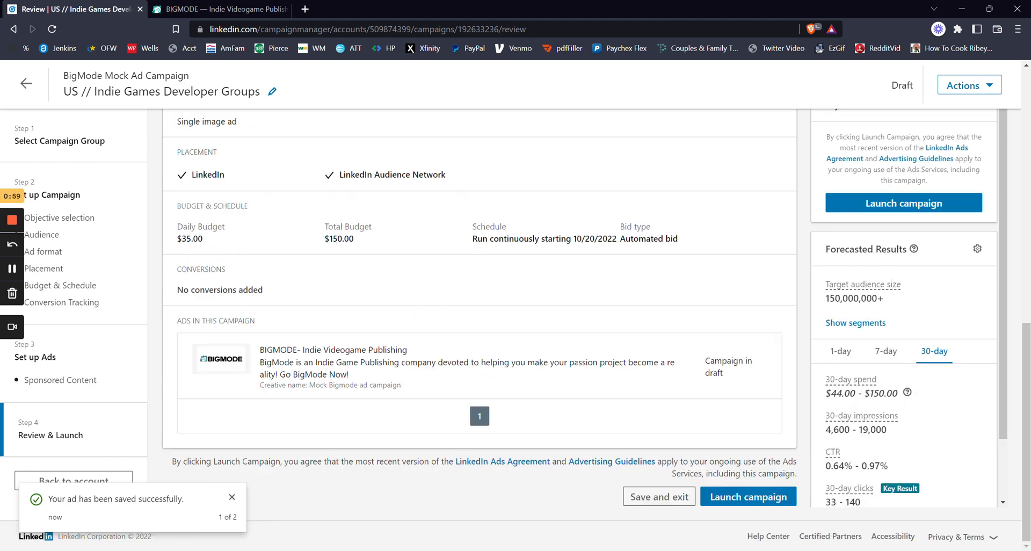